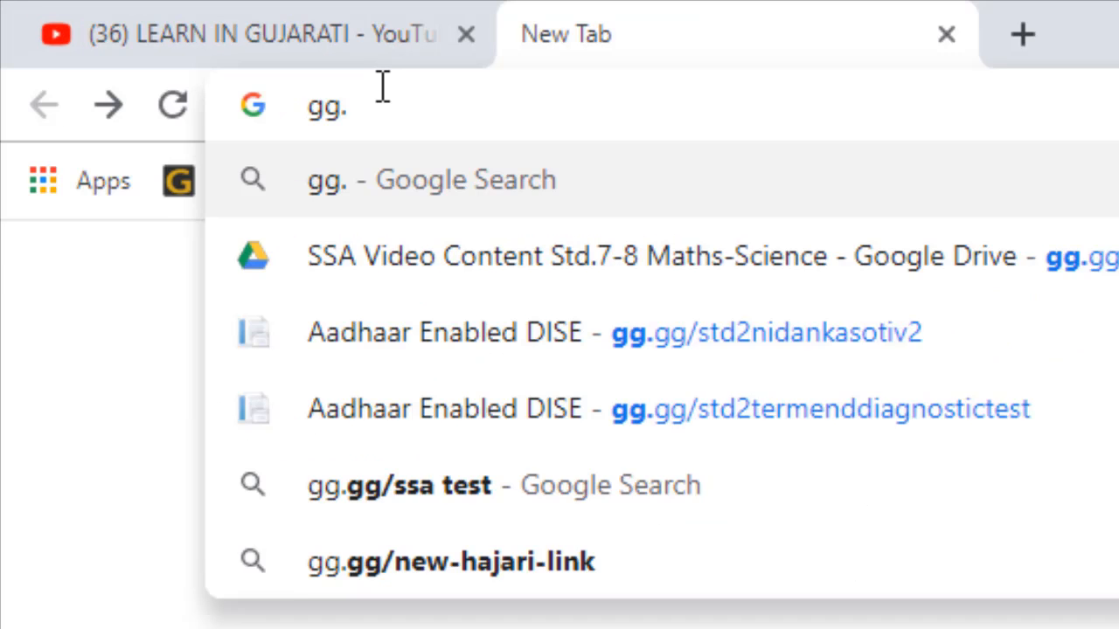
Step: Open the address gg.gg/std2termenddiagnostictest in the new browser tab
{"action": "type", "text": "gg/"}
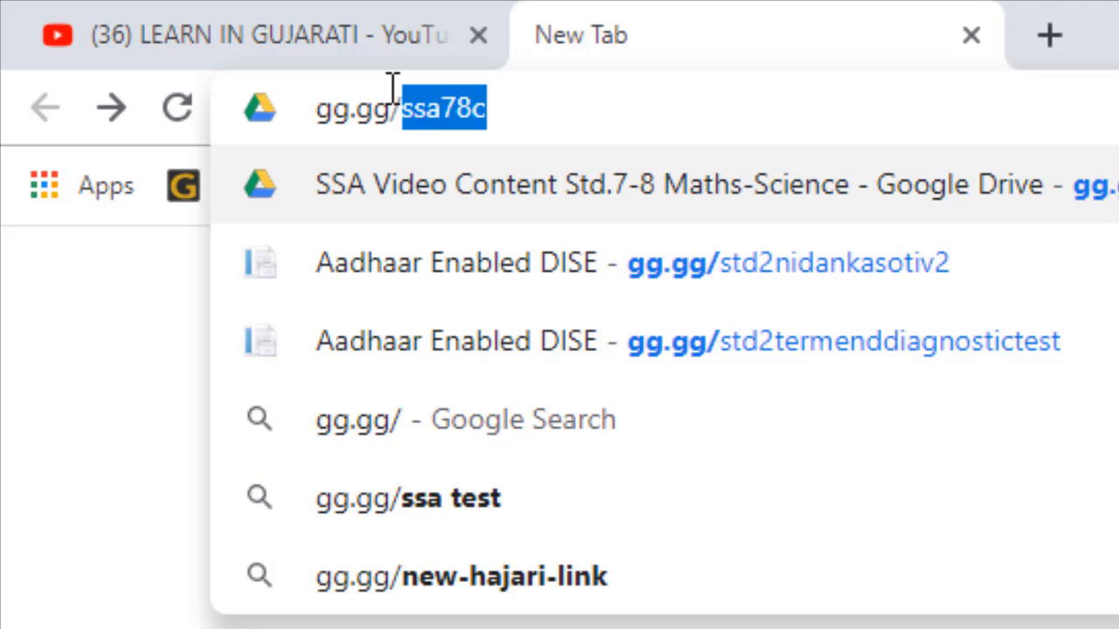
{"action": "type", "text": "std2"}
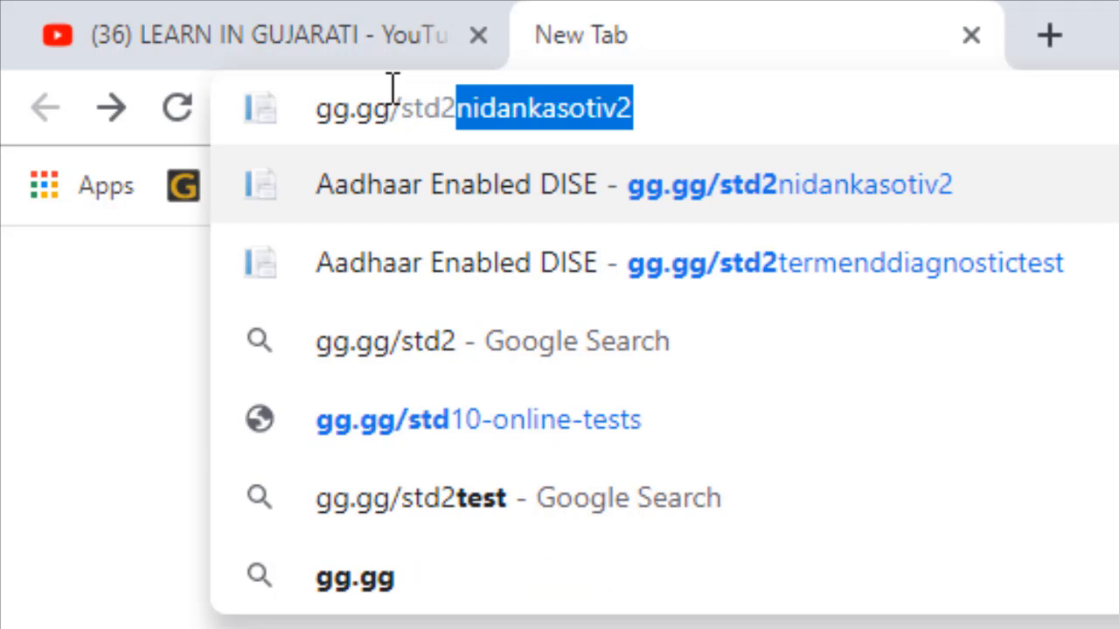
{"action": "type", "text": "termenddiag"}
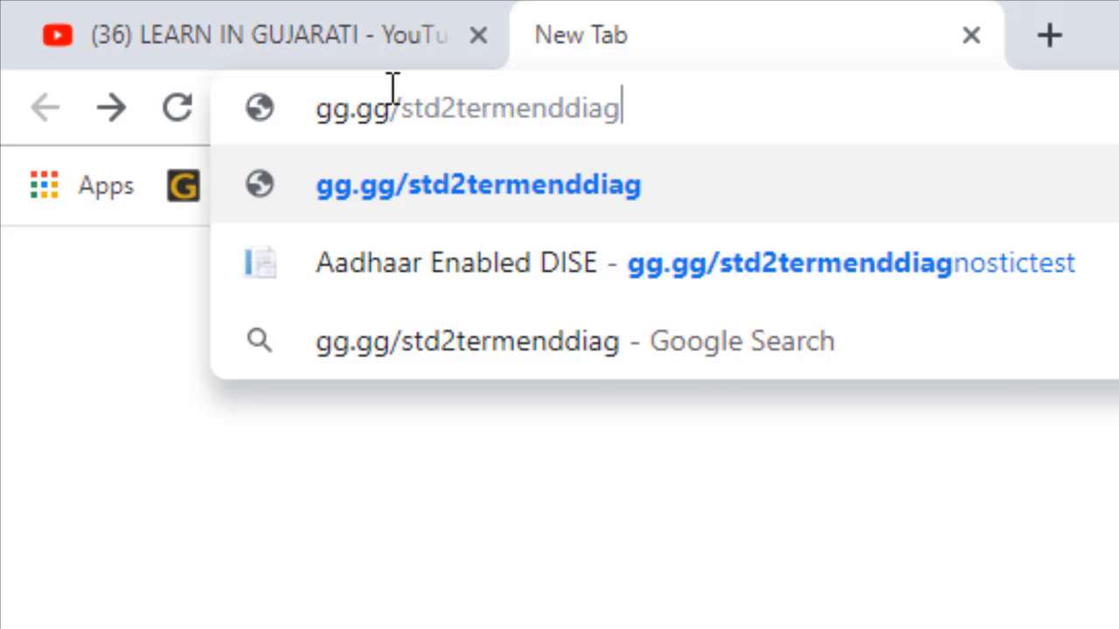
{"action": "type", "text": "nosti"}
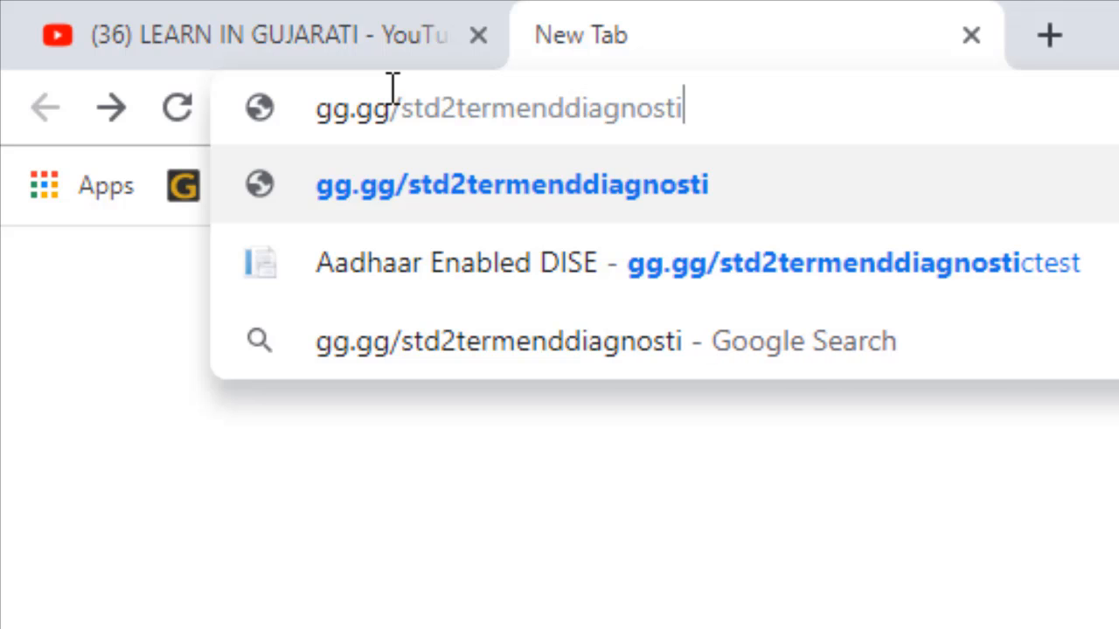
{"action": "type", "text": "ct"}
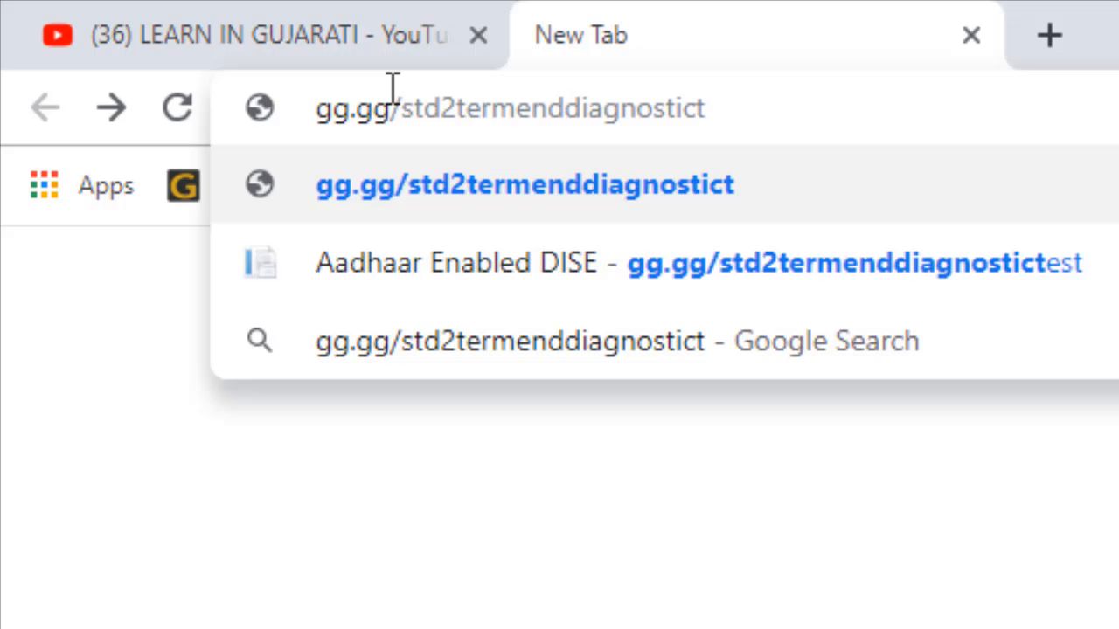
{"action": "type", "text": "est"}
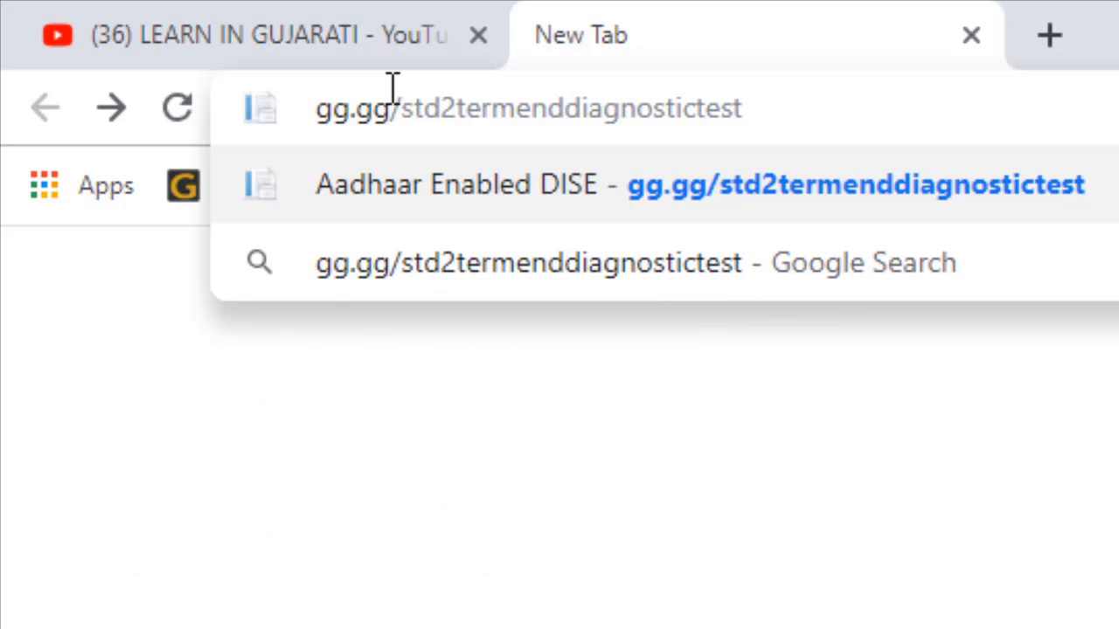
{"action": "key", "text": "Return"}
Step: Enter the account password for the filled-in school user, log in, and close the browser's save-password prompt
{"action": "left_click", "coordinate": [385, 371]}
{"action": "left_click", "coordinate": [382, 412]}
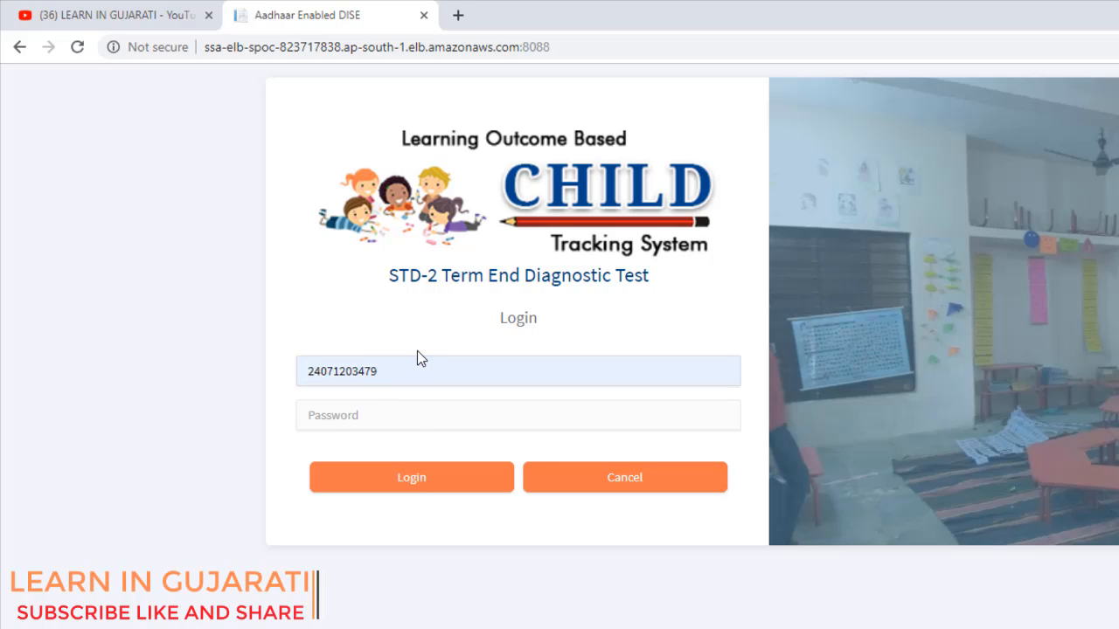
{"action": "left_click", "coordinate": [395, 411]}
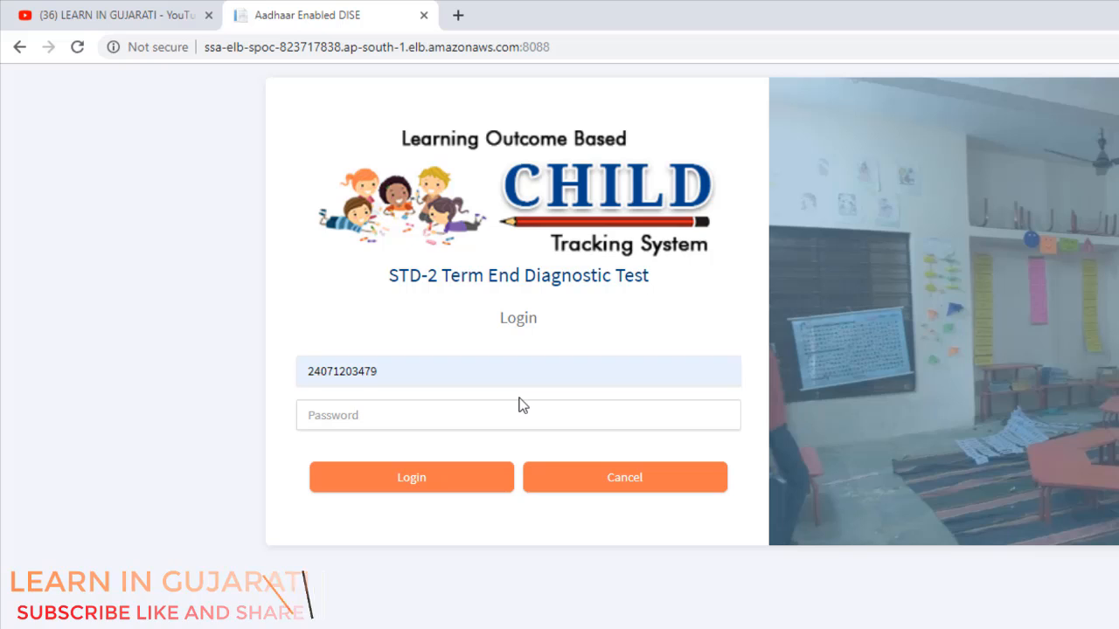
{"action": "type", "text": "••••••"}
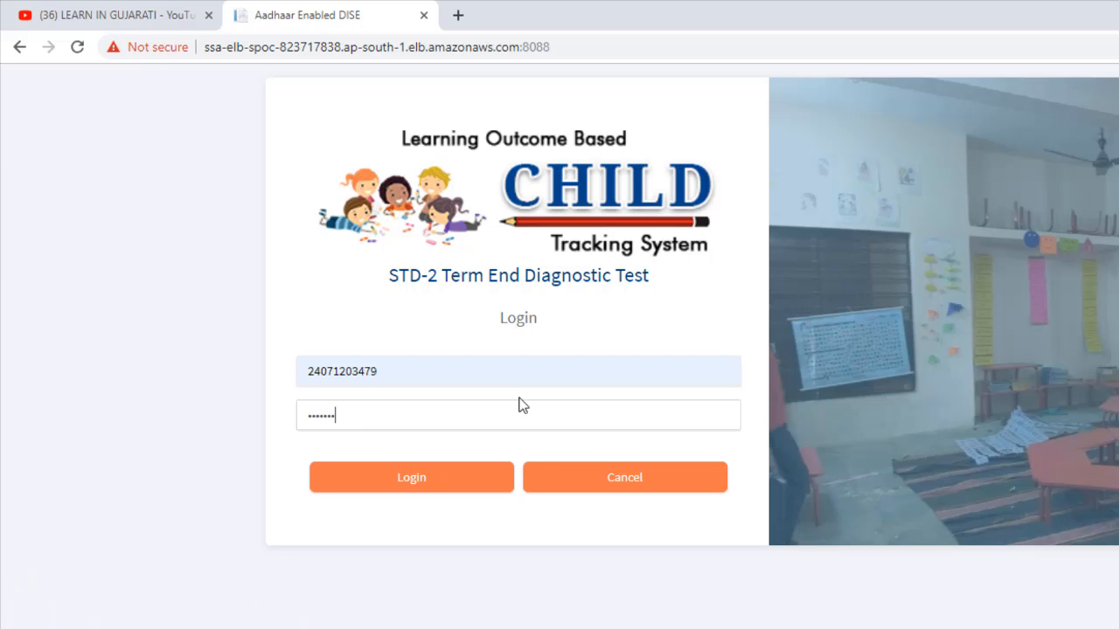
{"action": "key", "text": "Return"}
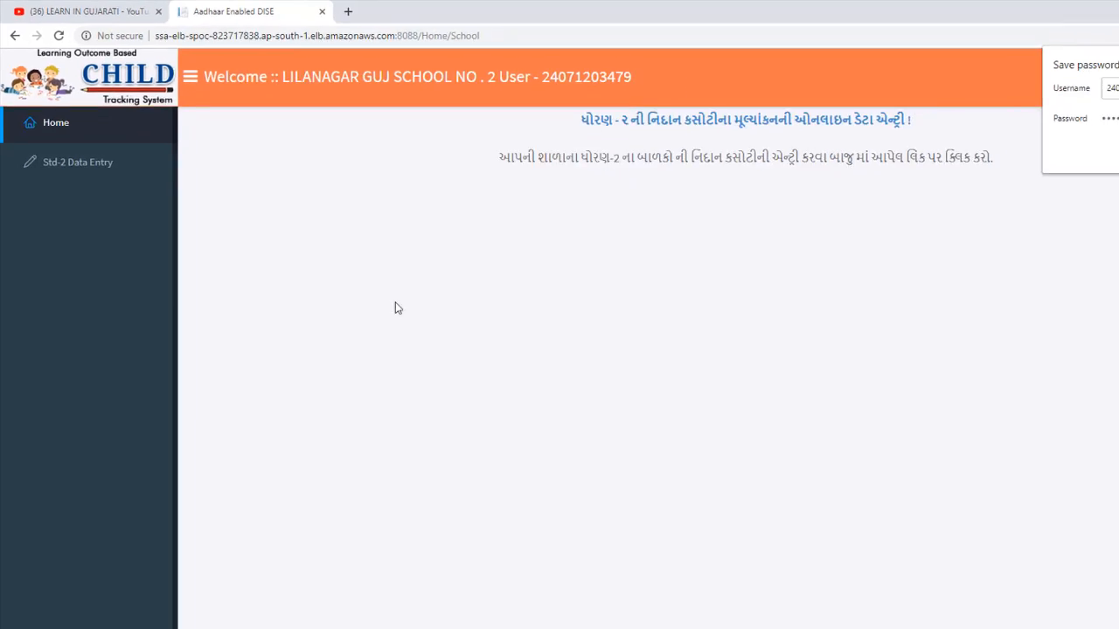
{"action": "left_click", "coordinate": [1118, 151]}
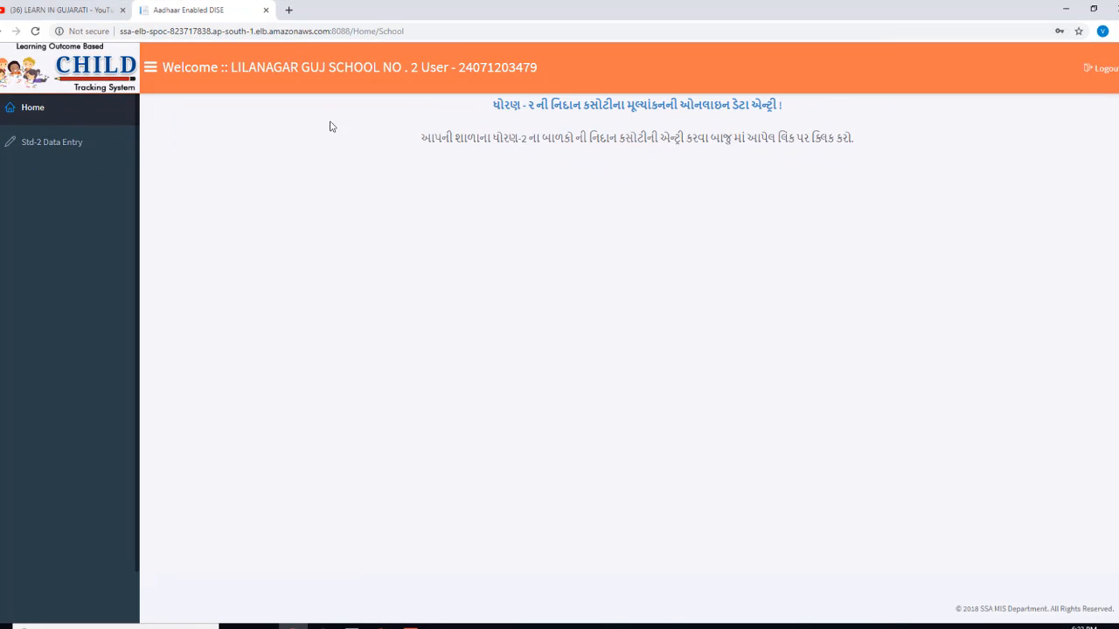
Step: Open the Std-2 Data Entry student list and start the marks entry for the first student
{"action": "left_click", "coordinate": [56, 152]}
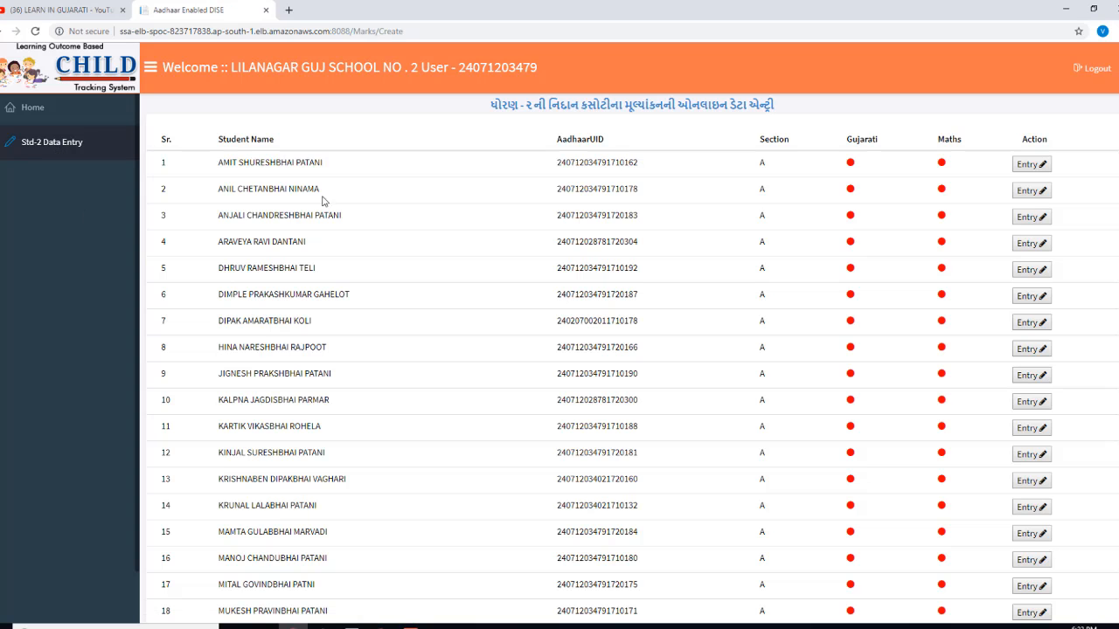
{"action": "scroll", "coordinate": [633, 359], "scroll_direction": "down", "scroll_amount": 7}
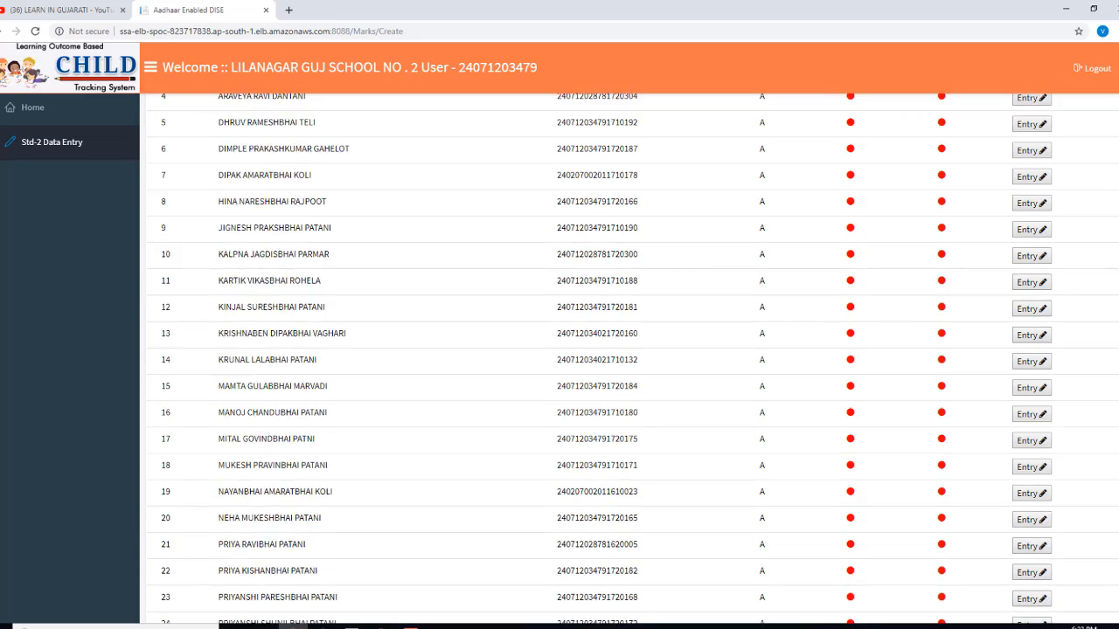
{"action": "scroll", "coordinate": [633, 360], "scroll_direction": "up", "scroll_amount": 7}
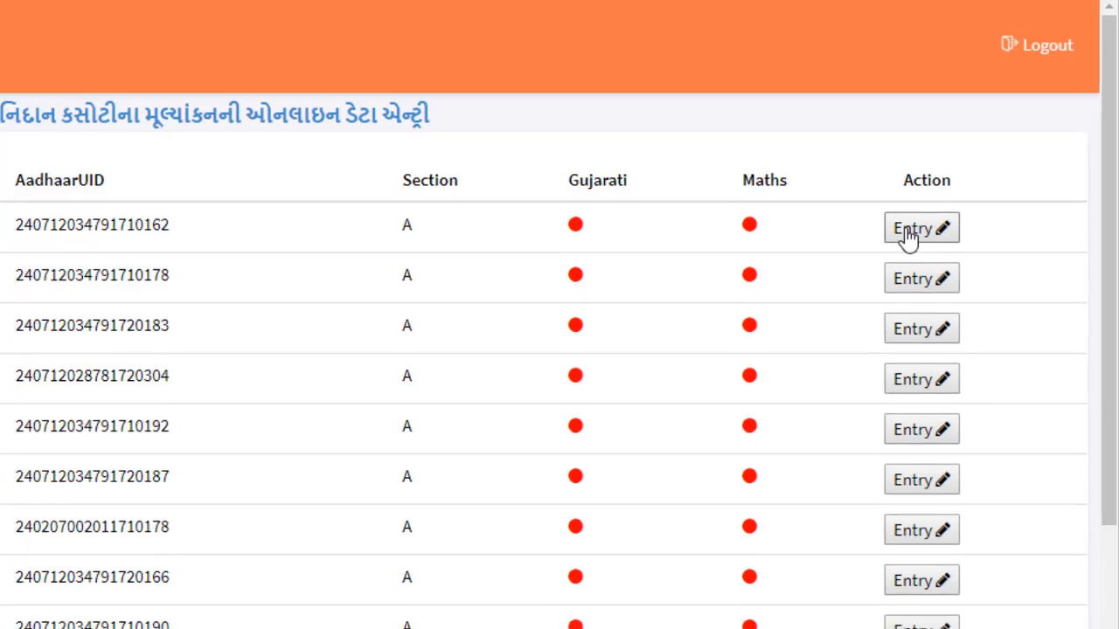
{"action": "left_click", "coordinate": [906, 236]}
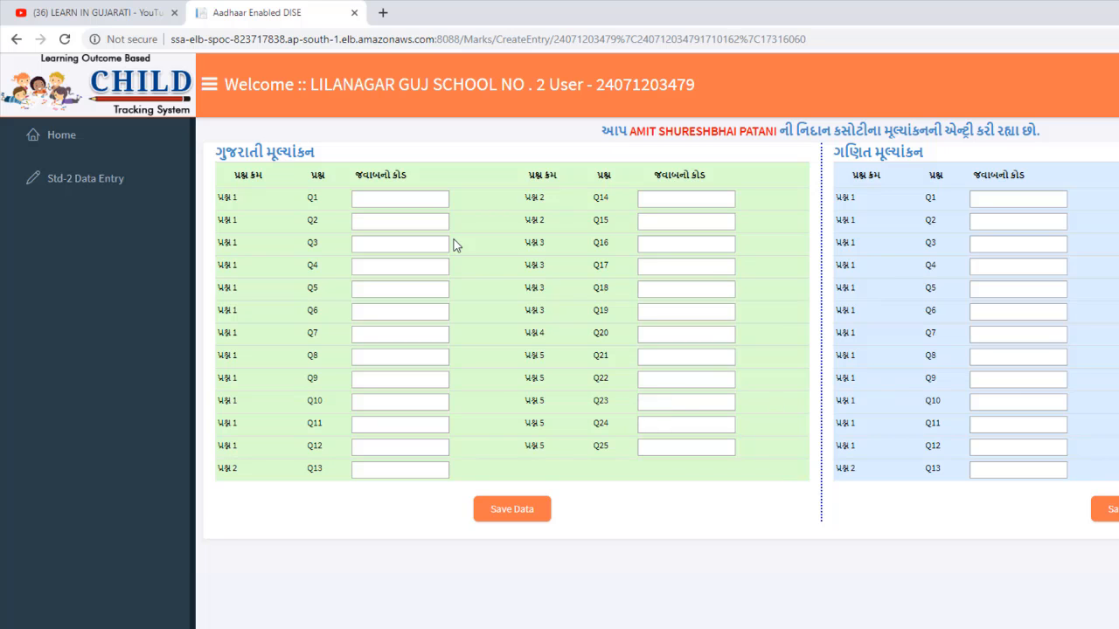
Step: Enter answer code 2 for questions Q1 through Q12 of the Gujarati assessment
{"action": "left_click", "coordinate": [438, 198]}
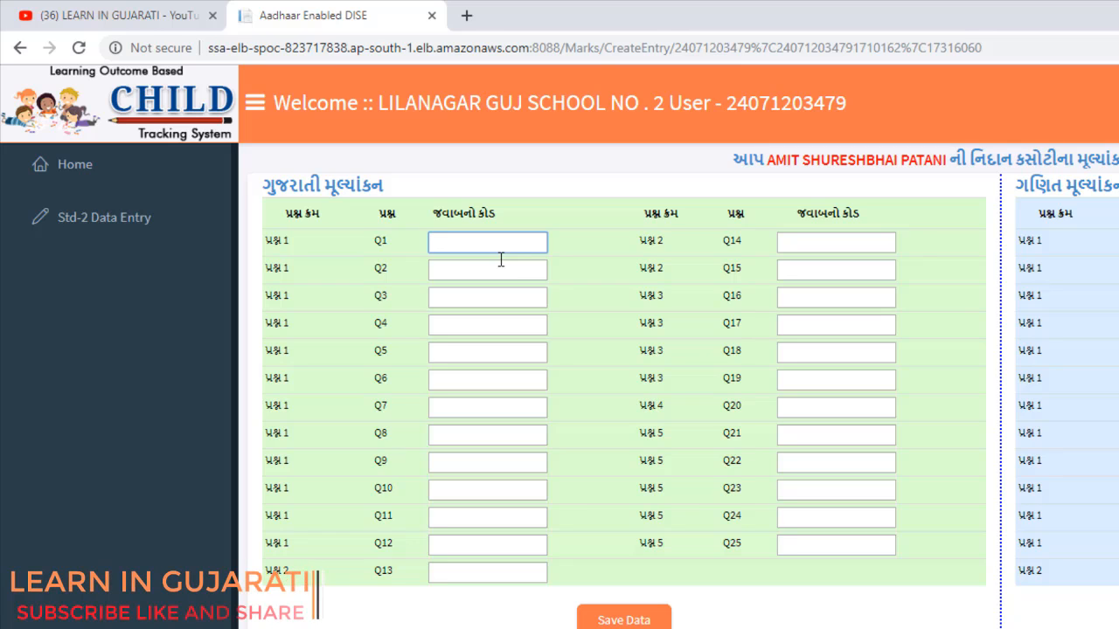
{"action": "type", "text": "2"}
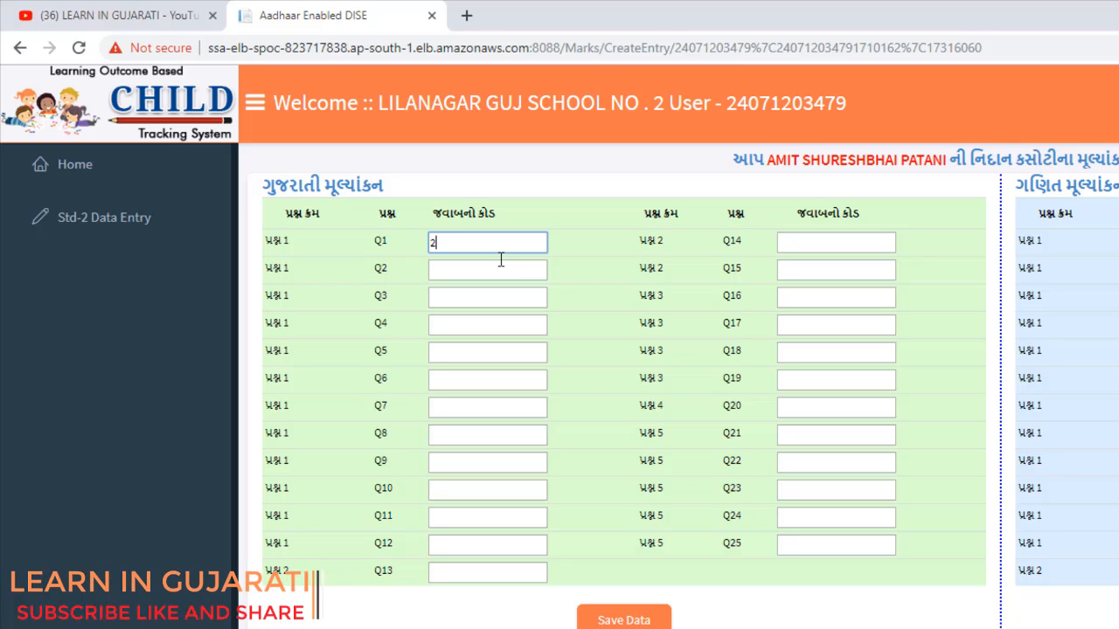
{"action": "key", "text": "Tab"}
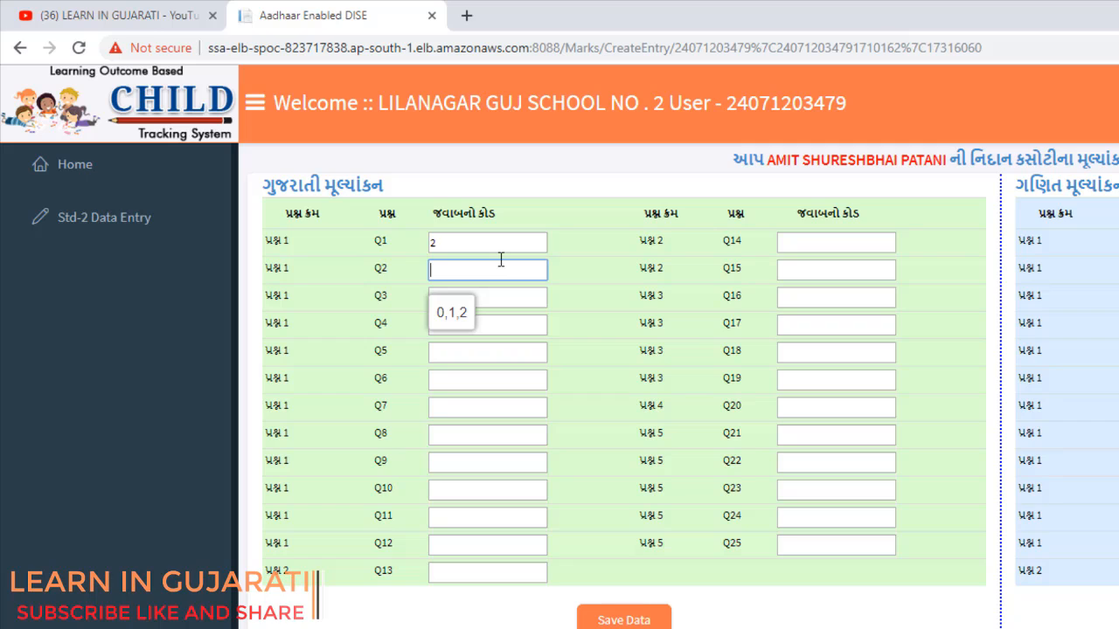
{"action": "type", "text": "2"}
{"action": "key", "text": "Tab"}
{"action": "type", "text": "2"}
{"action": "key", "text": "Tab"}
{"action": "type", "text": "2"}
{"action": "key", "text": "Tab"}
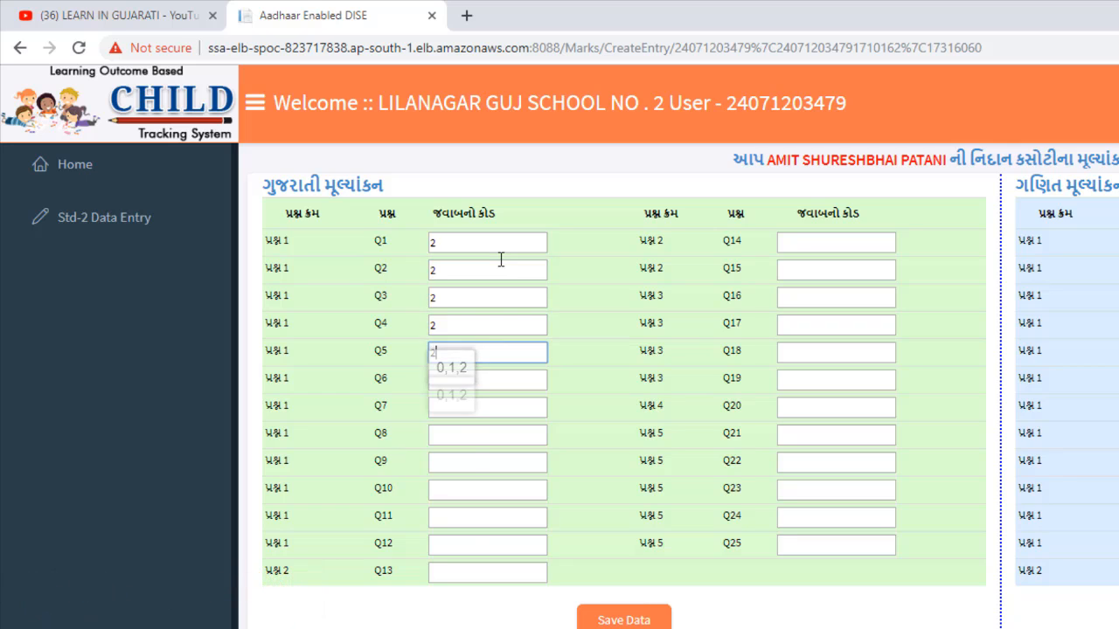
{"action": "type", "text": "2\t2\t2\t2\t2\t2"}
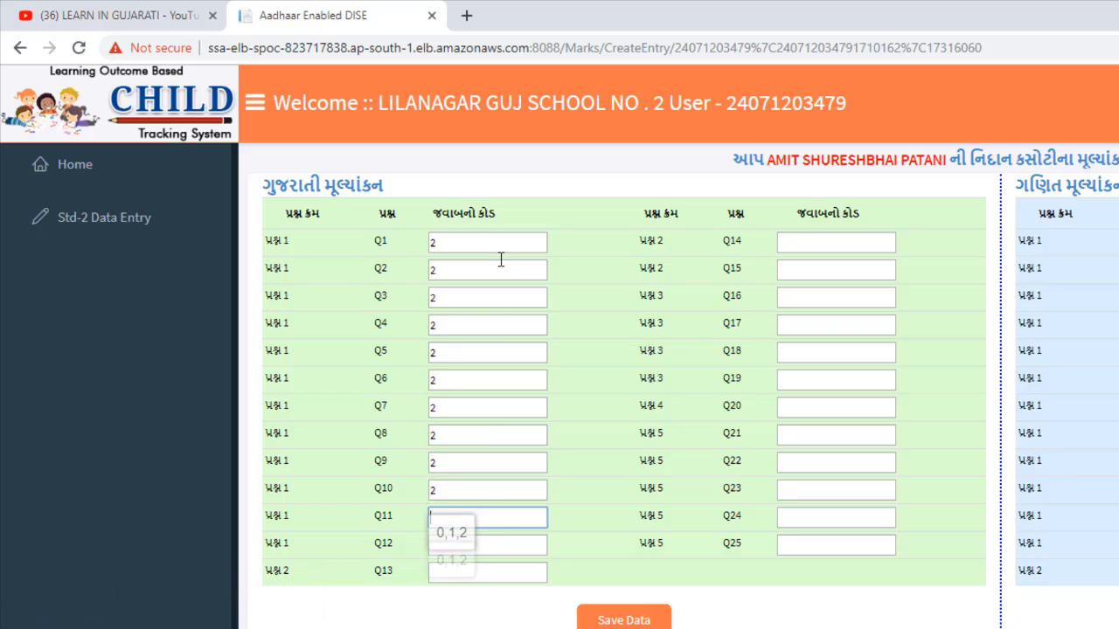
{"action": "type", "text": "\t2\t2"}
{"action": "key", "text": "Tab"}
Step: Enter answer code 1 for Gujarati questions Q13 through Q19 and code 2 for Q20
{"action": "type", "text": "1"}
{"action": "key", "text": "Tab"}
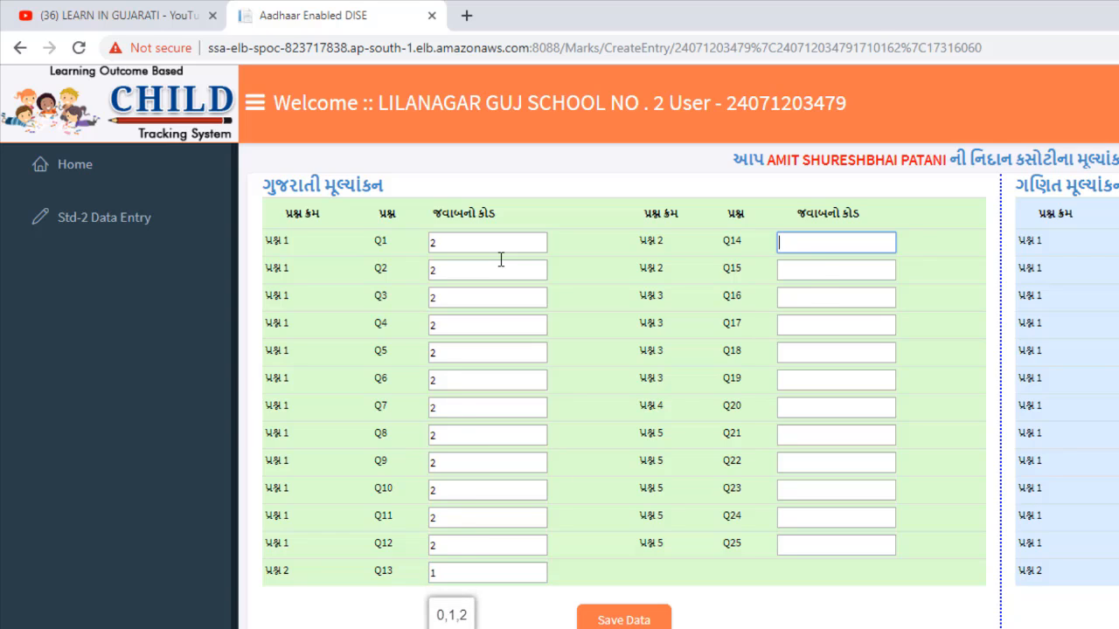
{"action": "type", "text": "1\t1\t1\t1\t1\t1"}
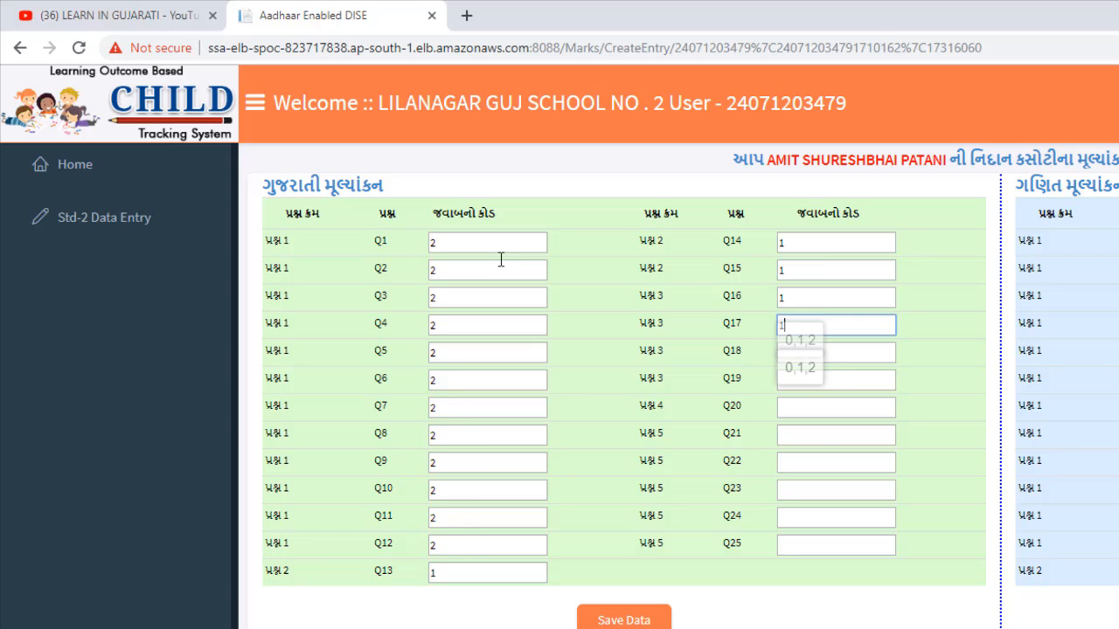
{"action": "key", "text": "Tab"}
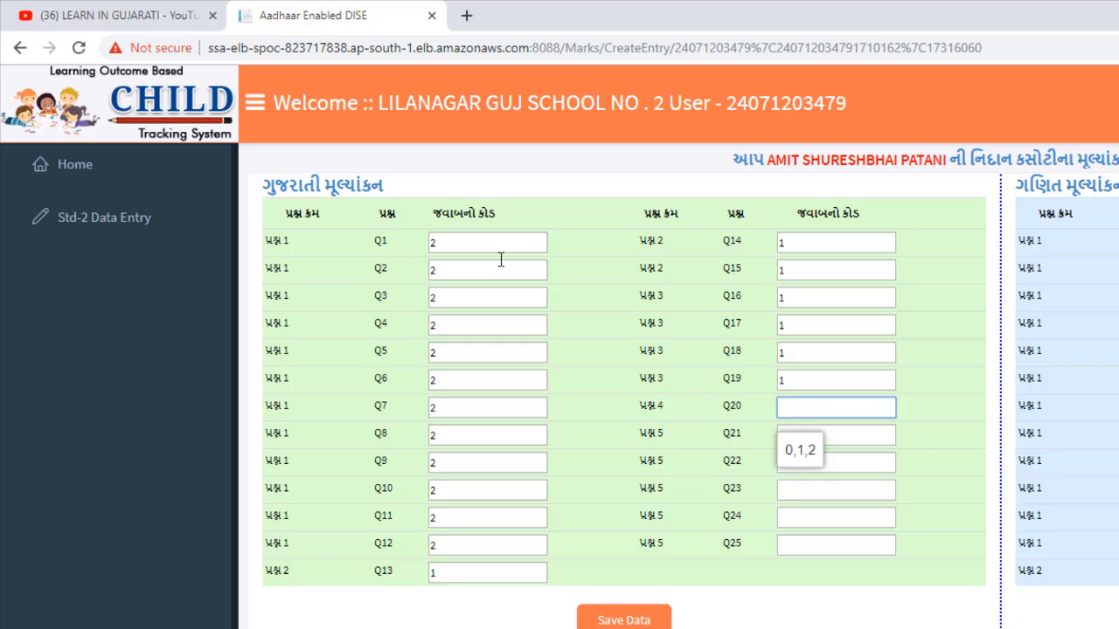
{"action": "type", "text": "2"}
{"action": "key", "text": "Tab"}
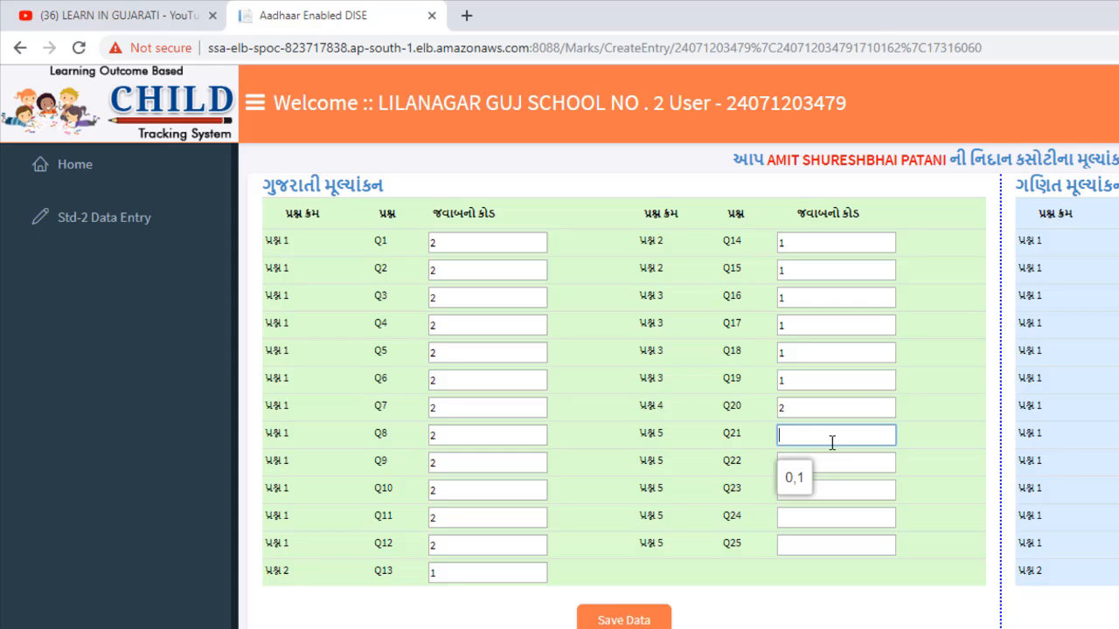
Step: Enter codes 1, 0, 1, 1 and 1 for Gujarati questions Q21 through Q25, and save the Gujarati marks
{"action": "key", "text": "Tab"}
{"action": "type", "text": "0"}
{"action": "key", "text": "Tab"}
{"action": "type", "text": "1"}
{"action": "key", "text": "Tab"}
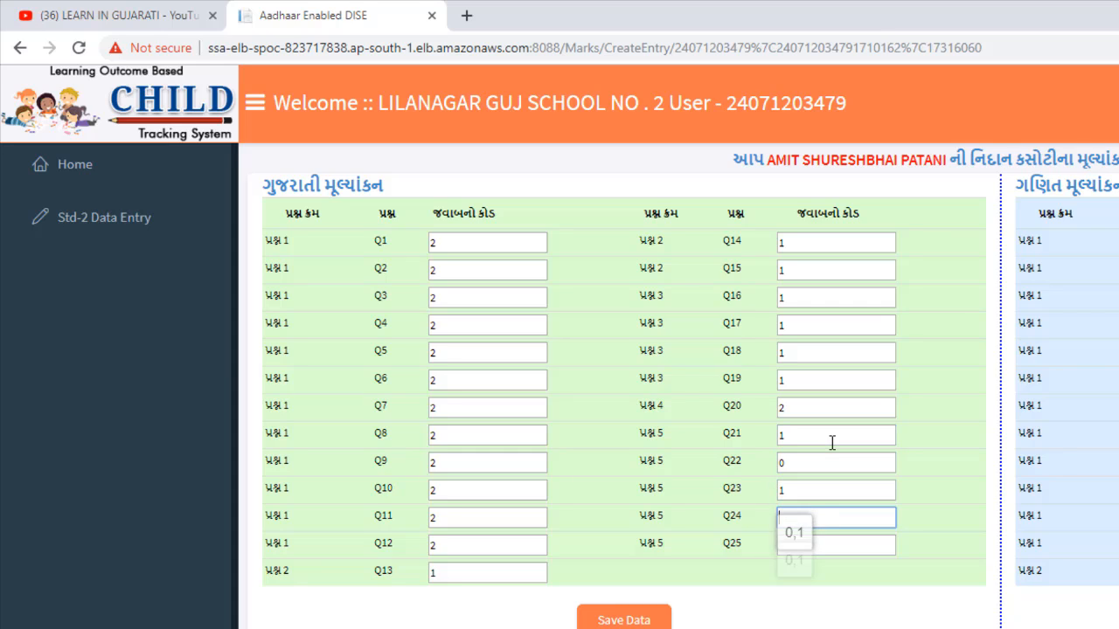
{"action": "type", "text": "1"}
{"action": "key", "text": "Tab"}
{"action": "type", "text": "1"}
{"action": "key", "text": "Tab"}
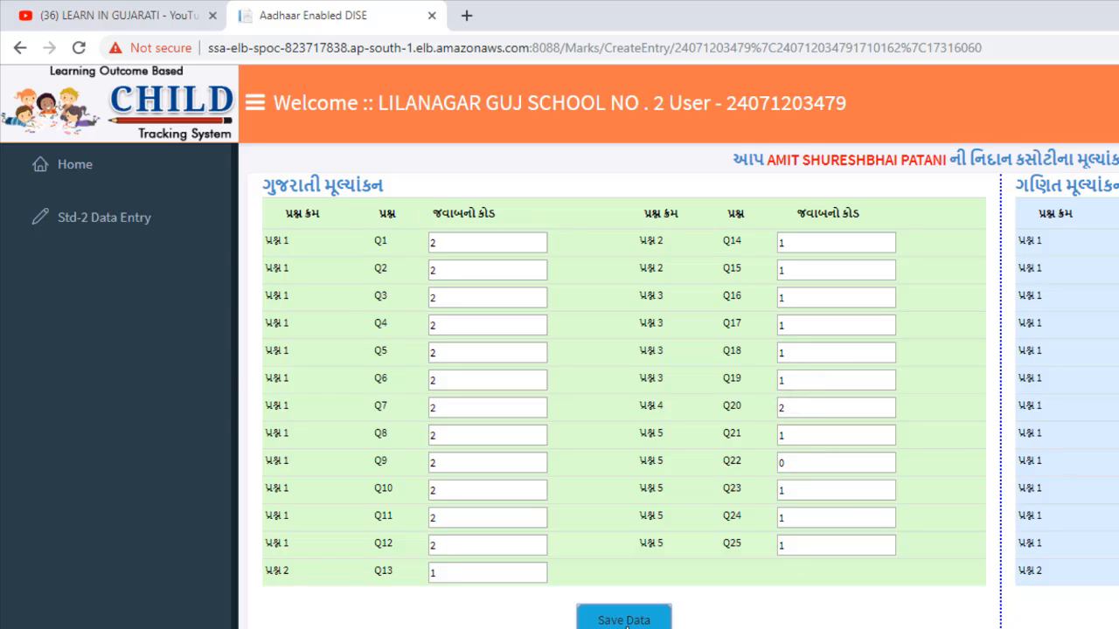
{"action": "left_click", "coordinate": [628, 620]}
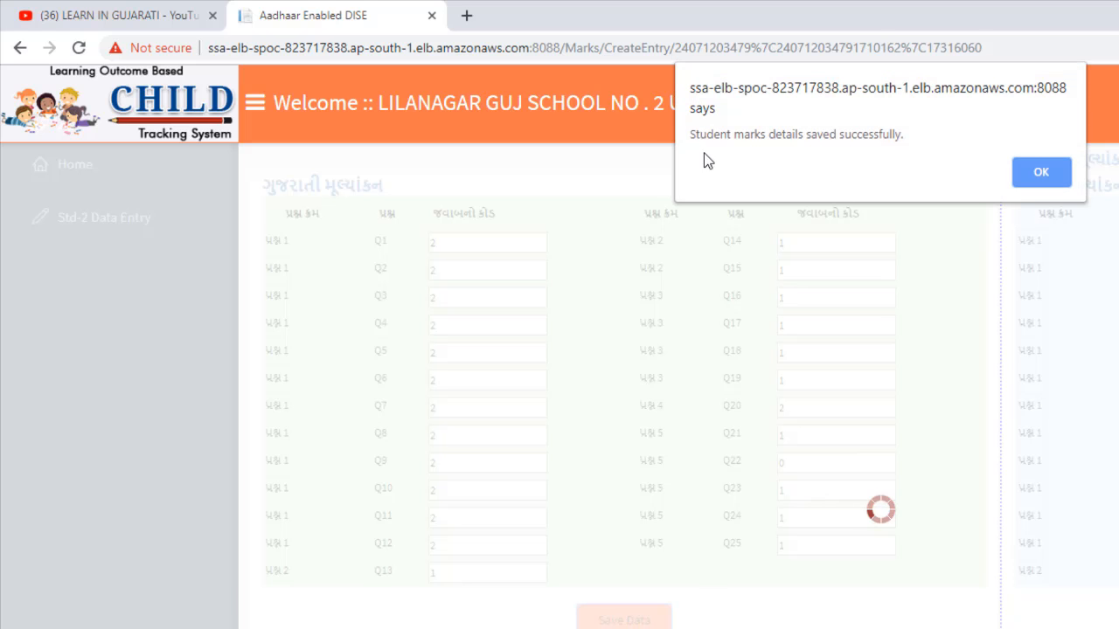
{"action": "left_click", "coordinate": [1046, 172]}
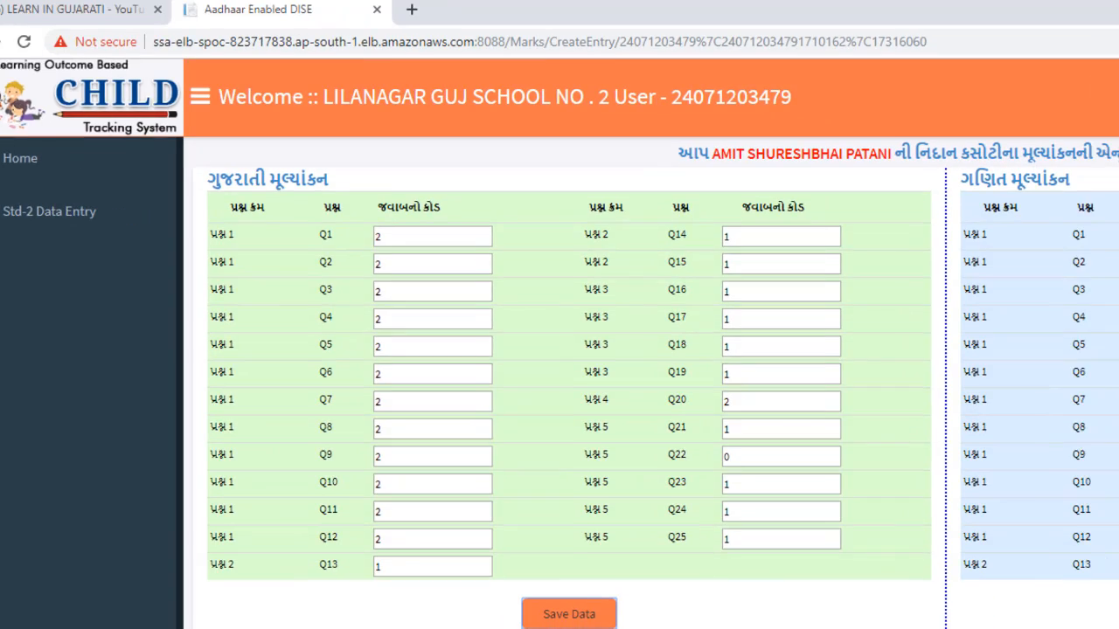
Step: Enter answer code 4 for questions Q1 through Q4 of the Maths assessment
{"action": "left_click", "coordinate": [679, 180]}
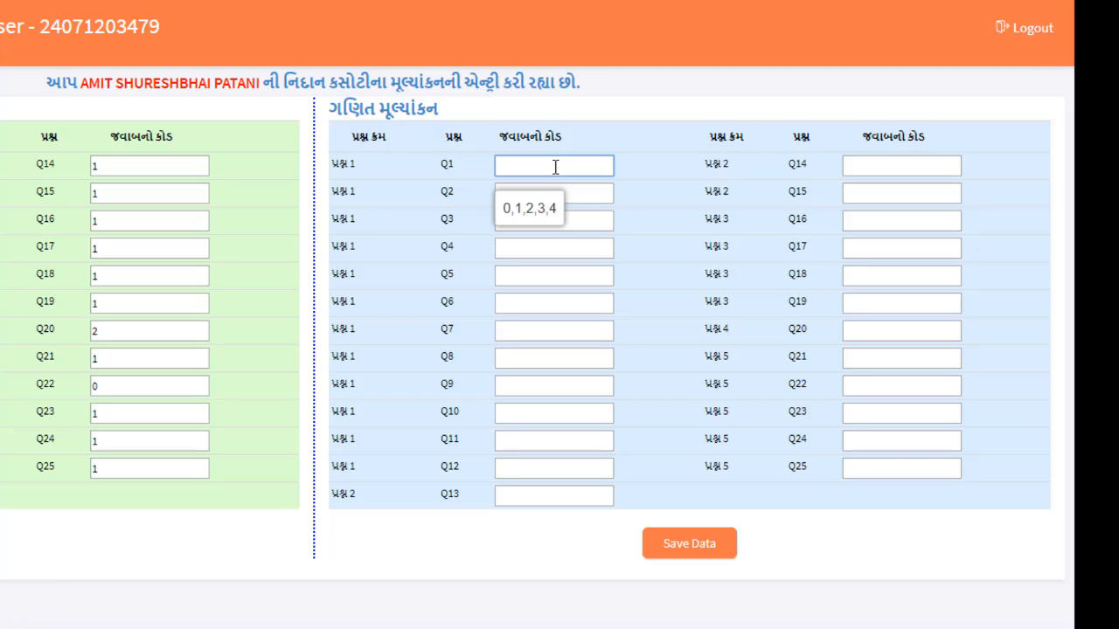
{"action": "key", "text": "Tab"}
{"action": "key", "text": "Tab"}
{"action": "key", "text": "Tab"}
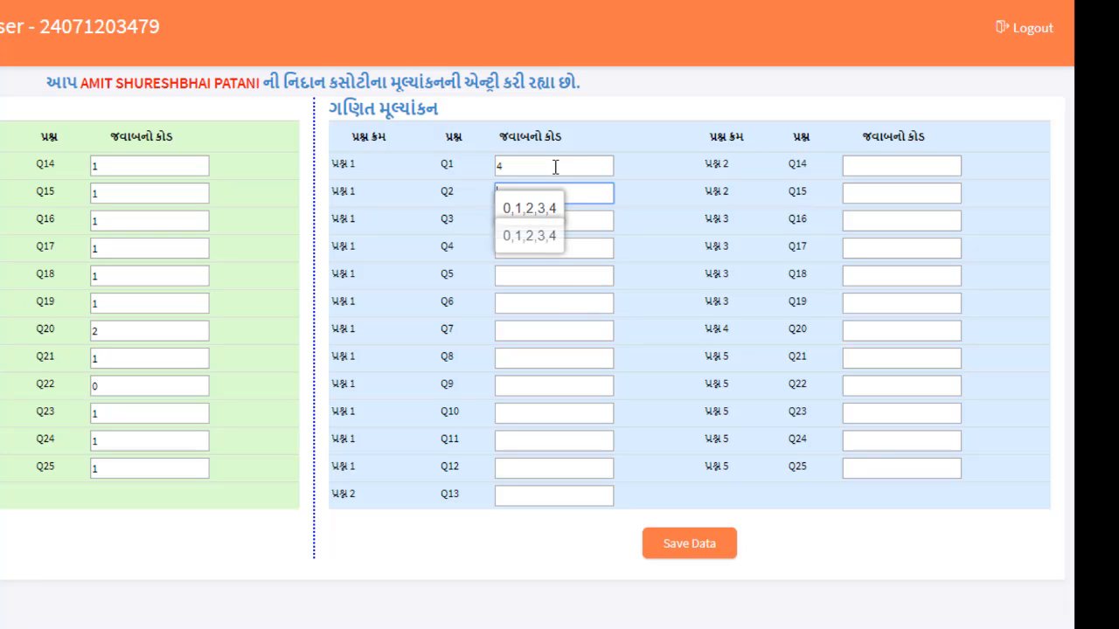
{"action": "type", "text": "4"}
{"action": "key", "text": "Tab"}
{"action": "key", "text": "Tab"}
{"action": "key", "text": "Tab"}
{"action": "key", "text": "Tab"}
{"action": "key", "text": "Tab"}
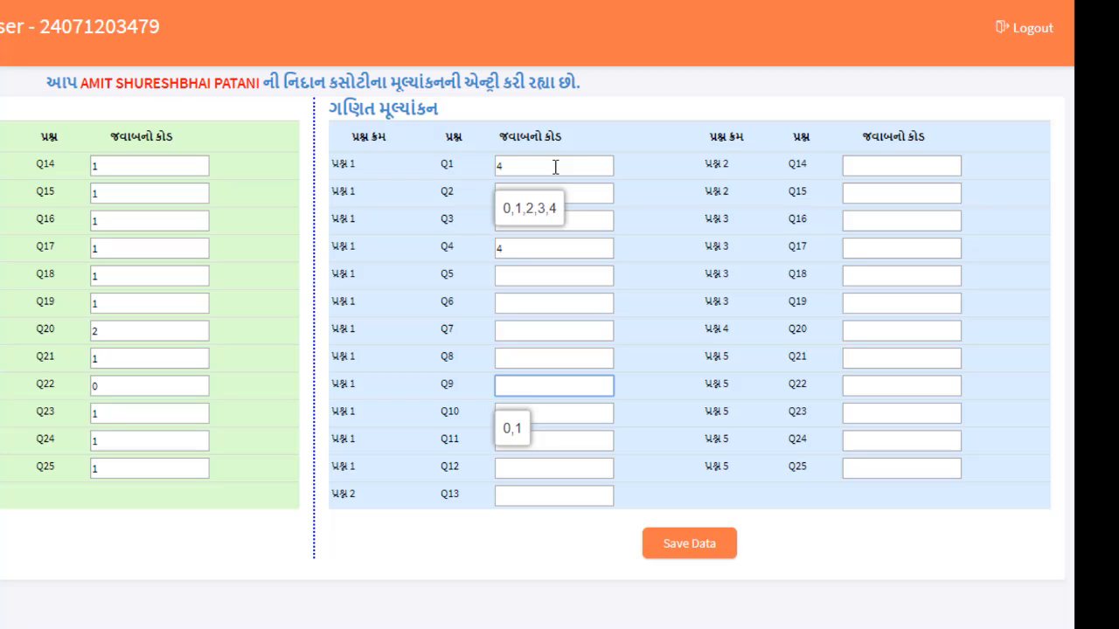
Step: Enter answer code 1 for Maths questions Q5 through Q24 and code 0 for Q25, and save the Maths marks
{"action": "left_click", "coordinate": [595, 272]}
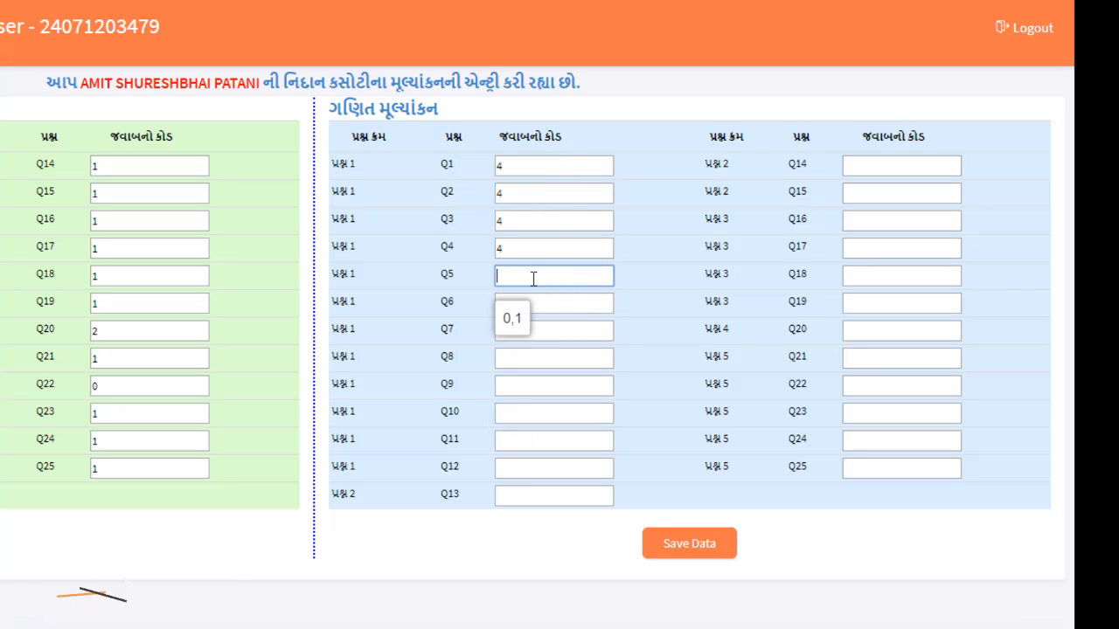
{"action": "type", "text": "1"}
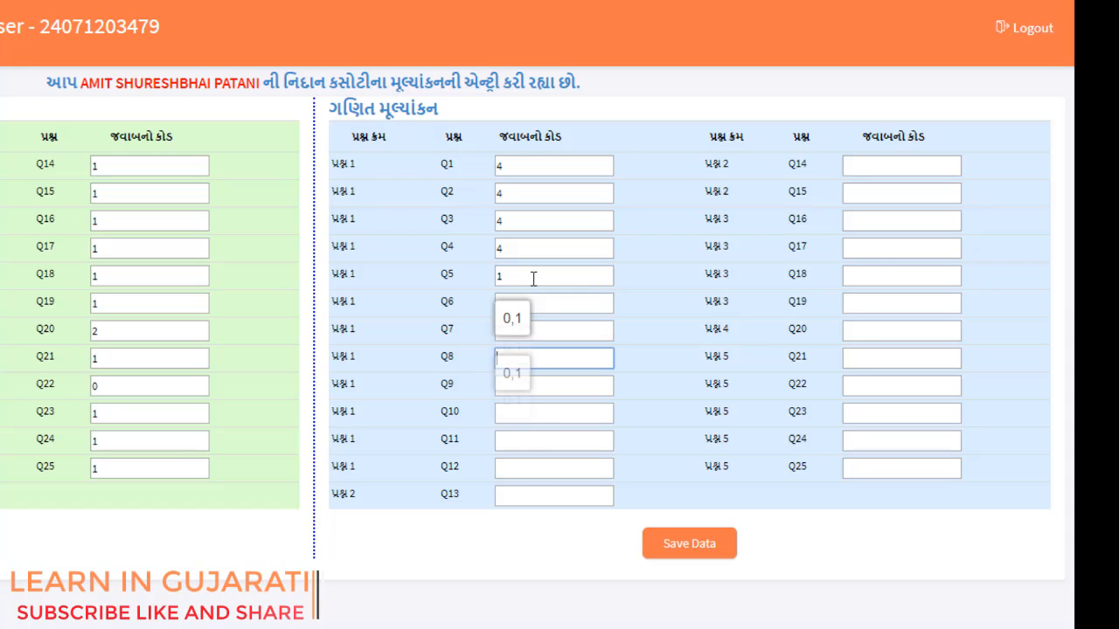
{"action": "type", "text": "11111"}
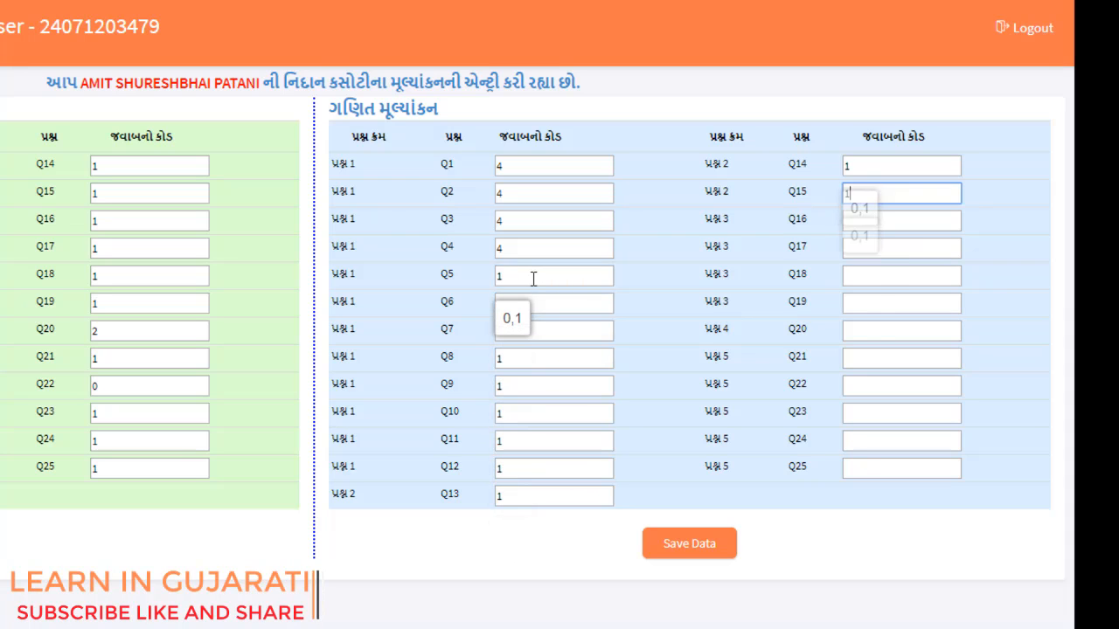
{"action": "type", "text": "1111111"}
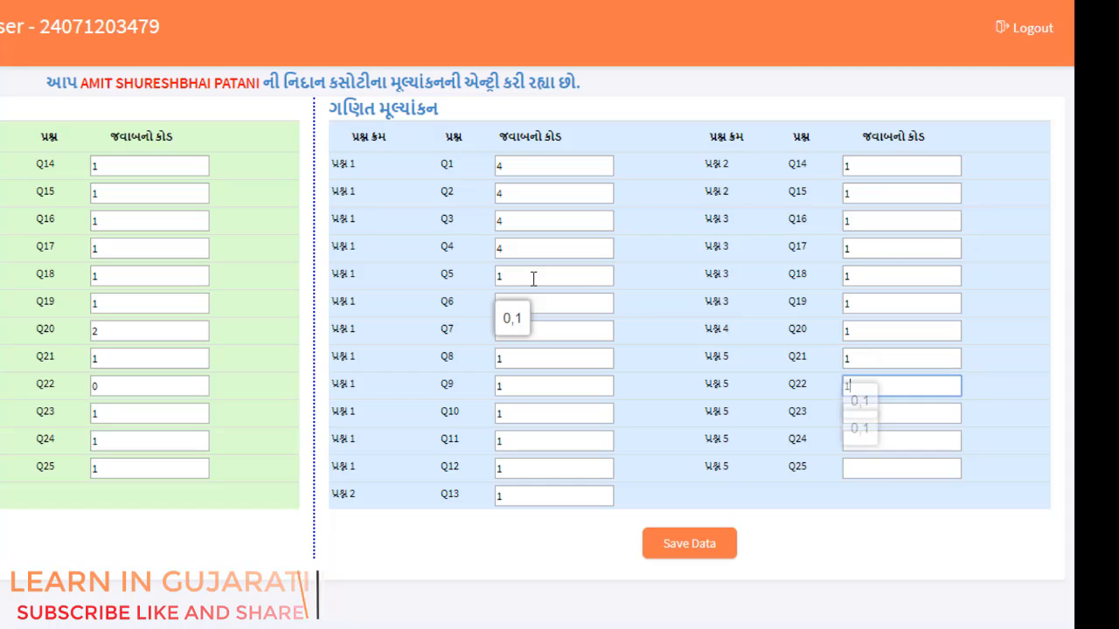
{"action": "type", "text": "1111111"}
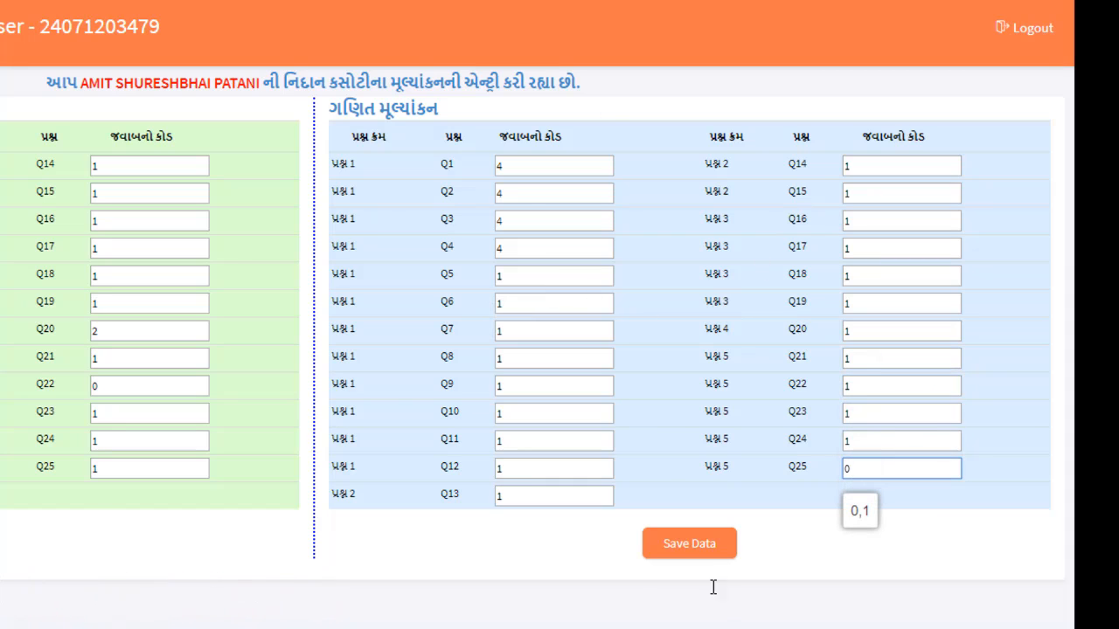
{"action": "left_click", "coordinate": [707, 546]}
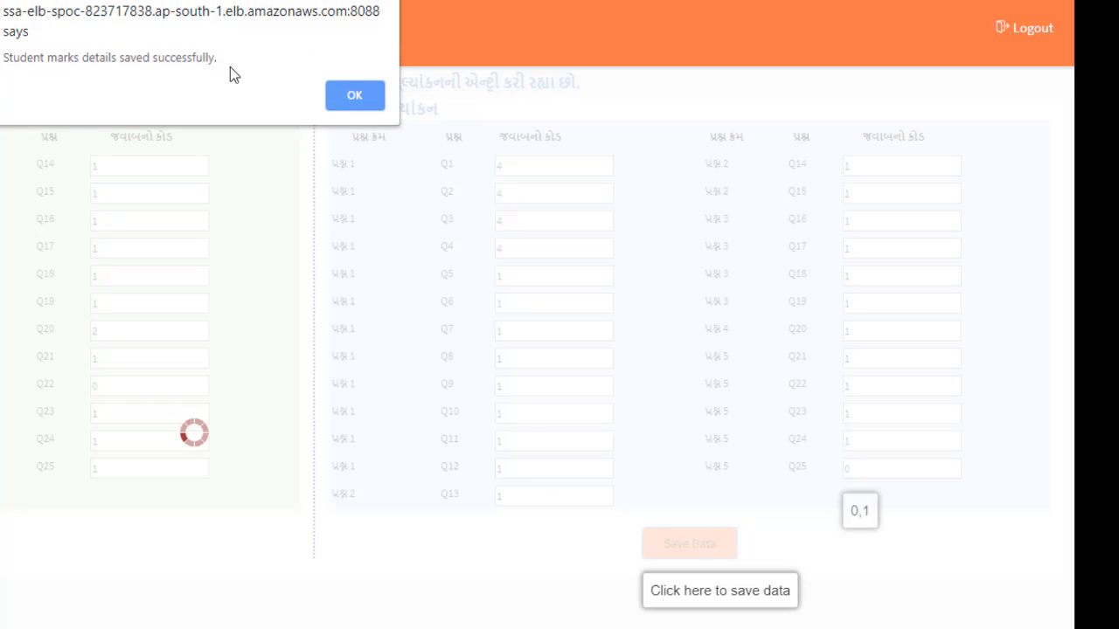
{"action": "left_click", "coordinate": [349, 97]}
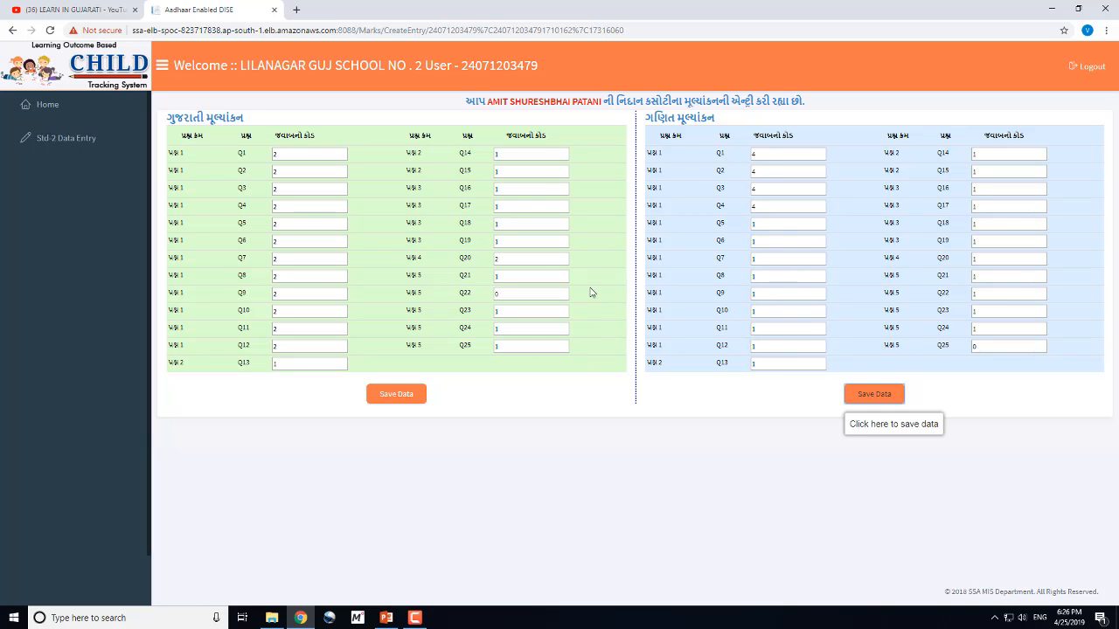
Step: Return to the Std-2 data entry student list and review the Gujarati and Maths entry status of the students
{"action": "left_click", "coordinate": [66, 138]}
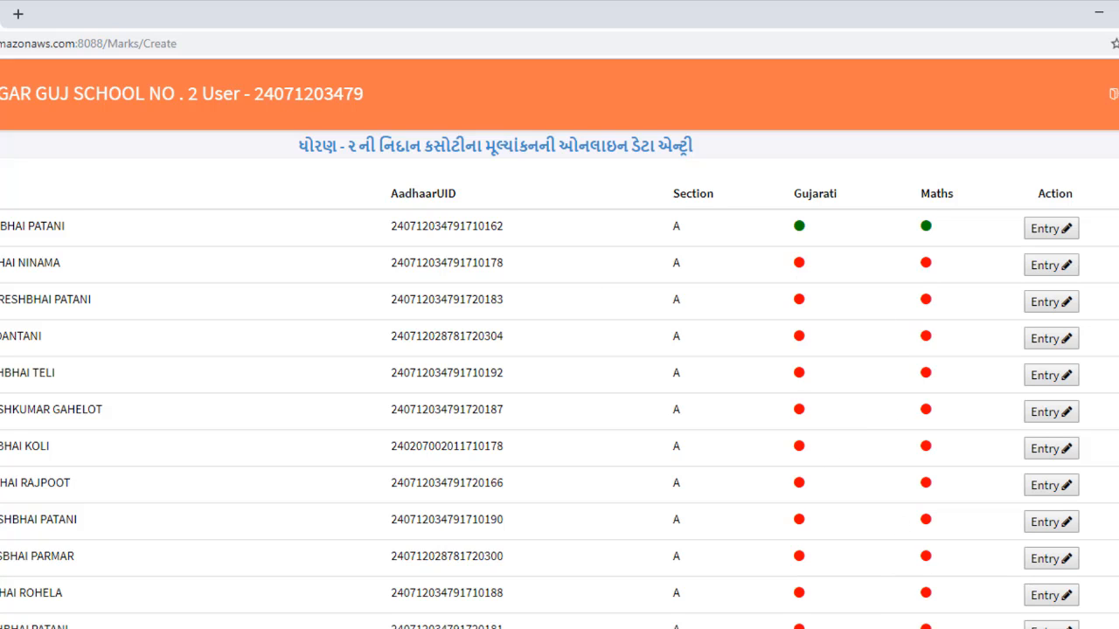
{"action": "scroll", "coordinate": [560, 381], "scroll_direction": "down", "scroll_amount": 10}
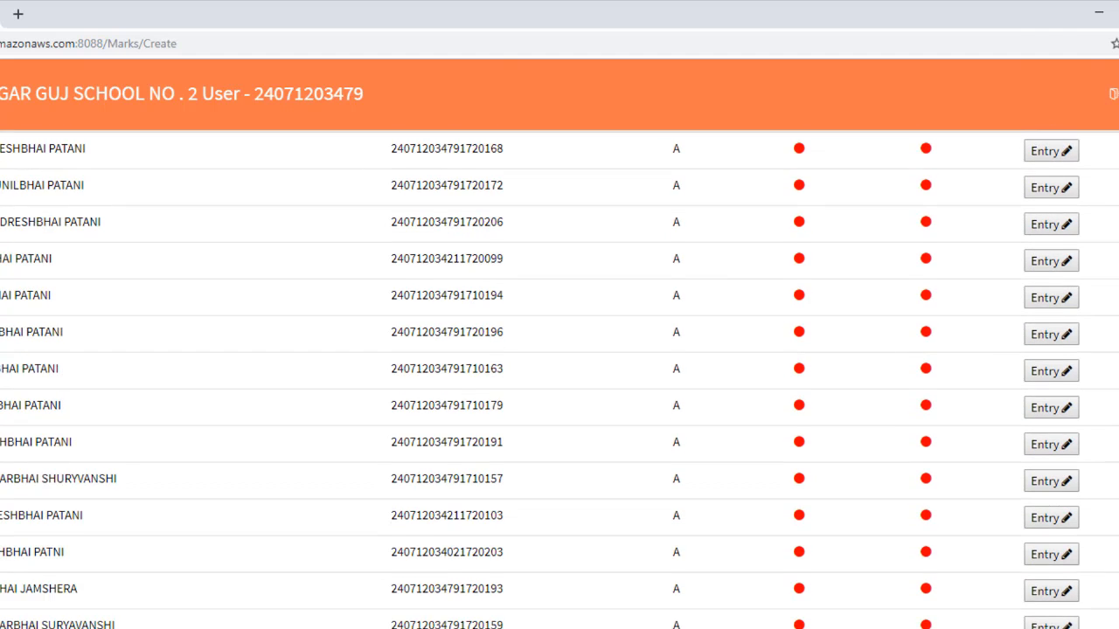
{"action": "scroll", "coordinate": [957, 300], "scroll_direction": "up", "scroll_amount": 10}
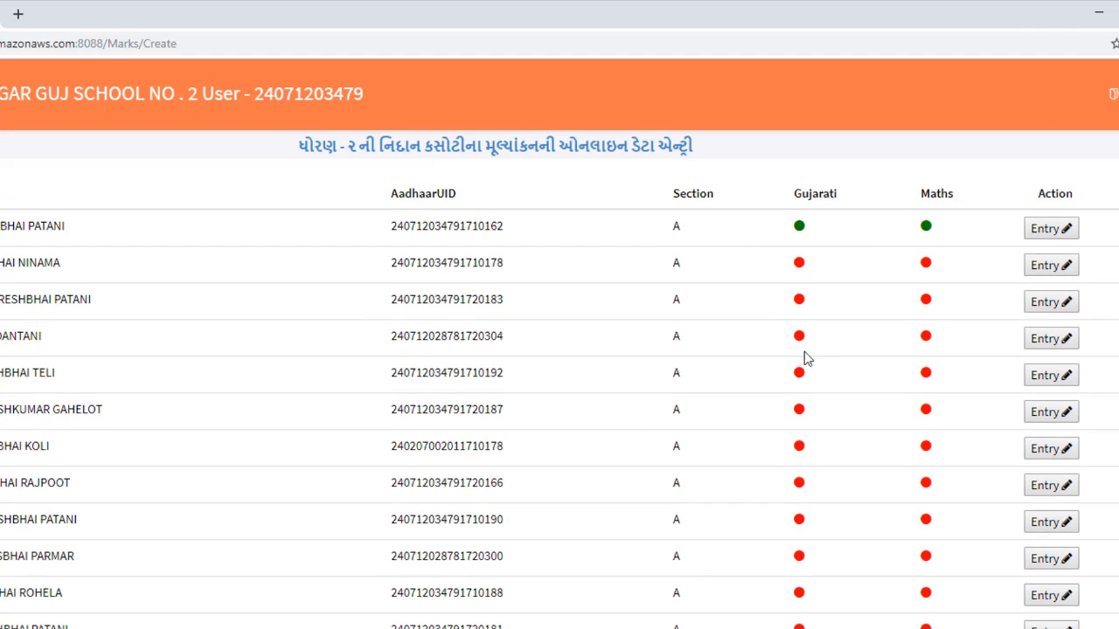